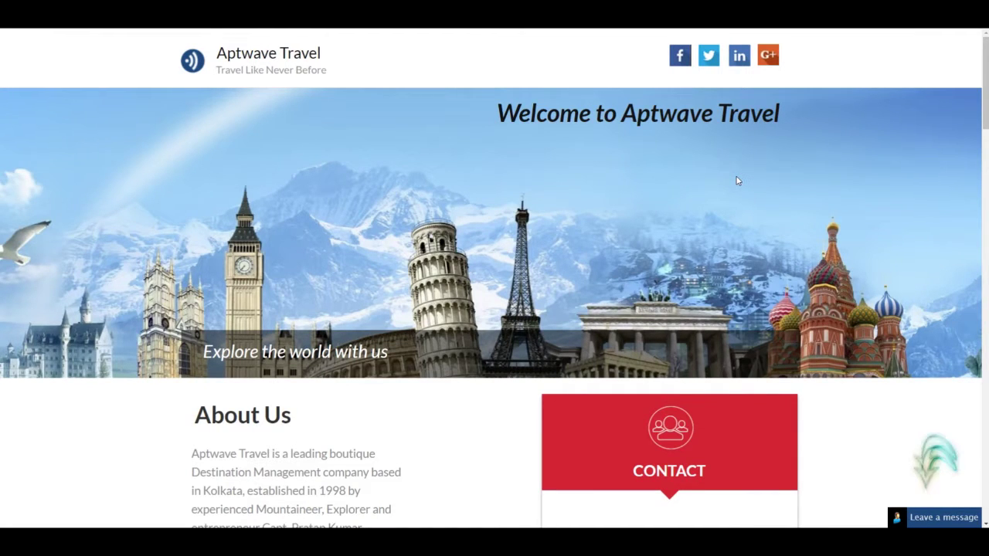
Scroll to Flexible Departure and open the Kerala Package ($200) enquiry form
{"action": "left_click_drag", "start_coordinate": [983, 118], "coordinate": [973, 300]}
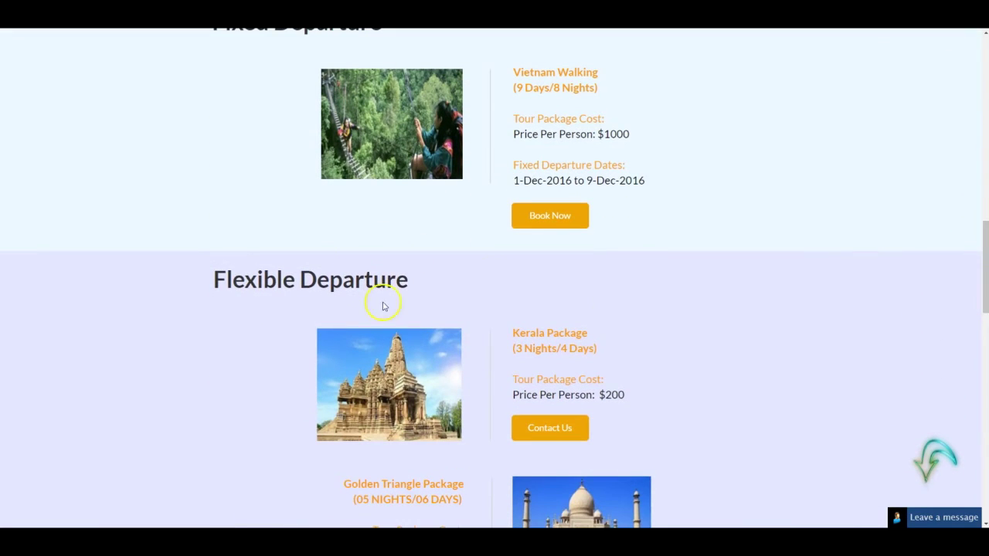
{"action": "left_click_drag", "start_coordinate": [978, 286], "coordinate": [978, 318]}
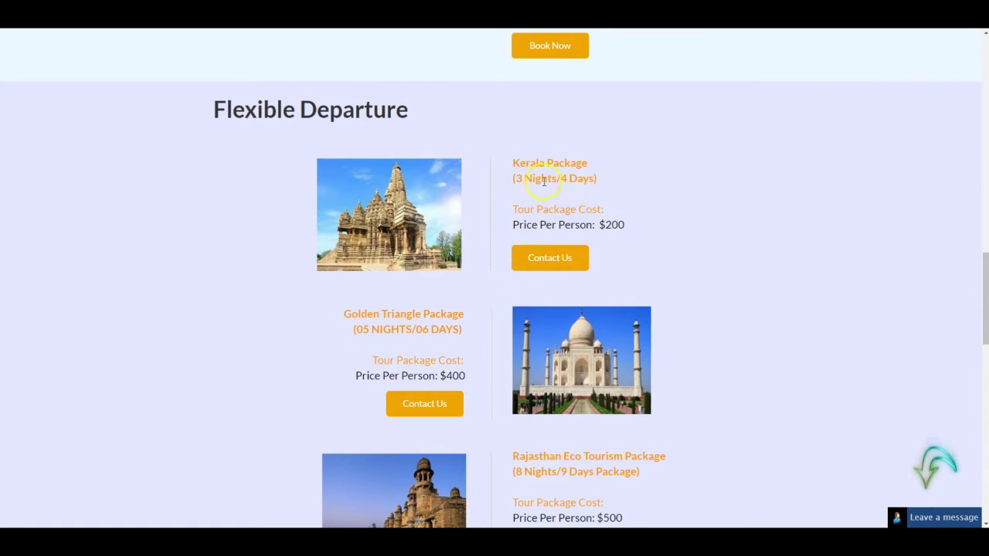
{"action": "left_click", "coordinate": [556, 258]}
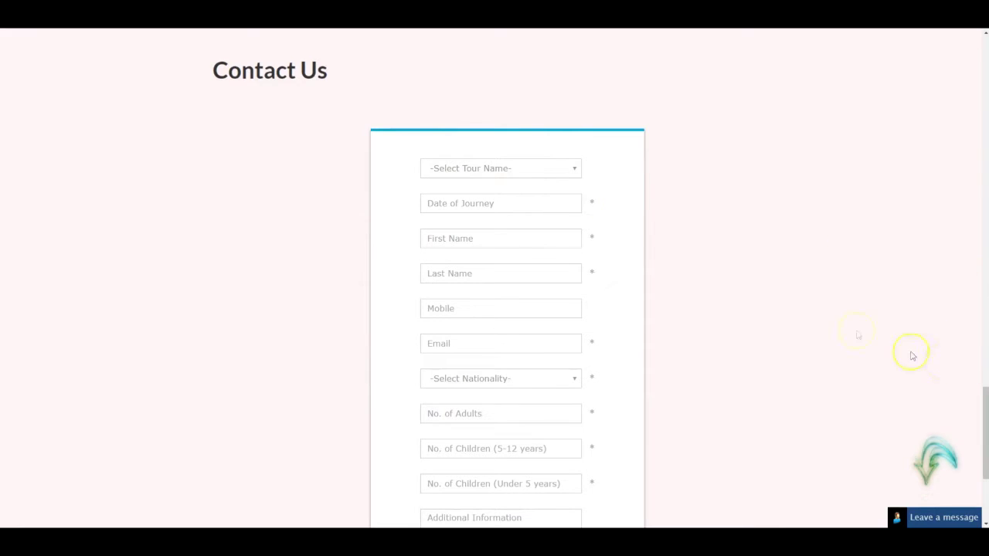
Choose the Kerala tour with a journey date of 25/07/2016
{"action": "left_click", "coordinate": [559, 175]}
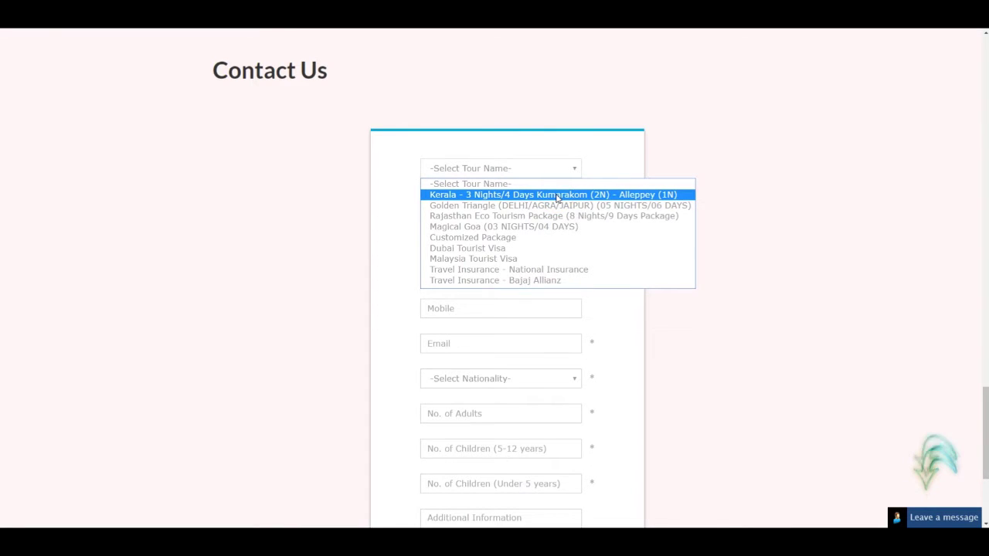
{"action": "left_click", "coordinate": [556, 195]}
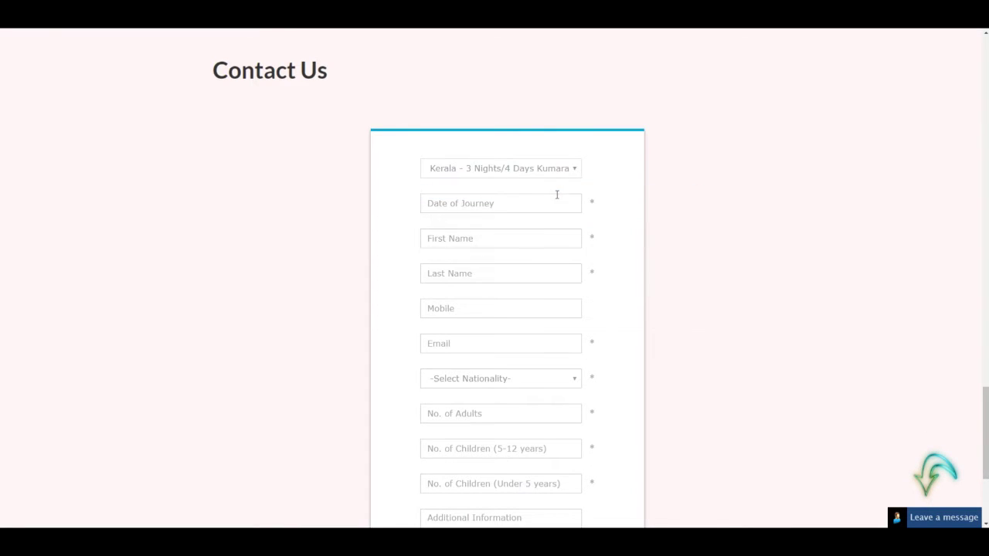
{"action": "left_click", "coordinate": [482, 206]}
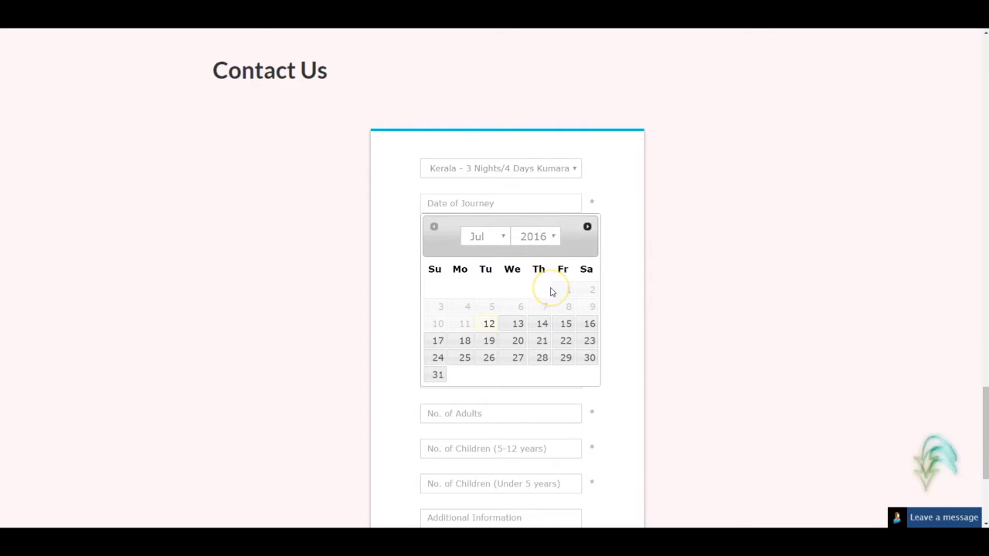
{"action": "left_click", "coordinate": [465, 358]}
Fill in the enquirer's name, mobile number and e-mail address
{"action": "left_click", "coordinate": [467, 242]}
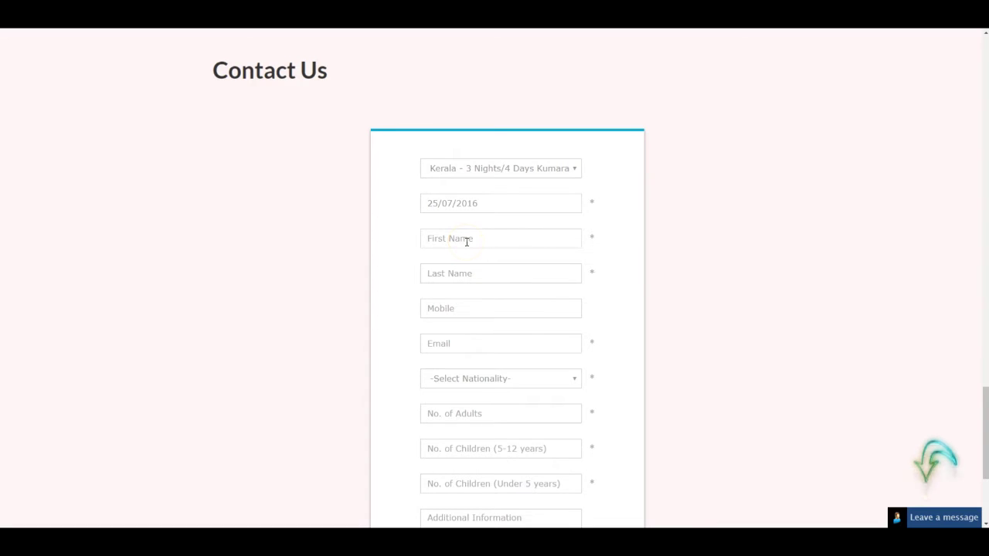
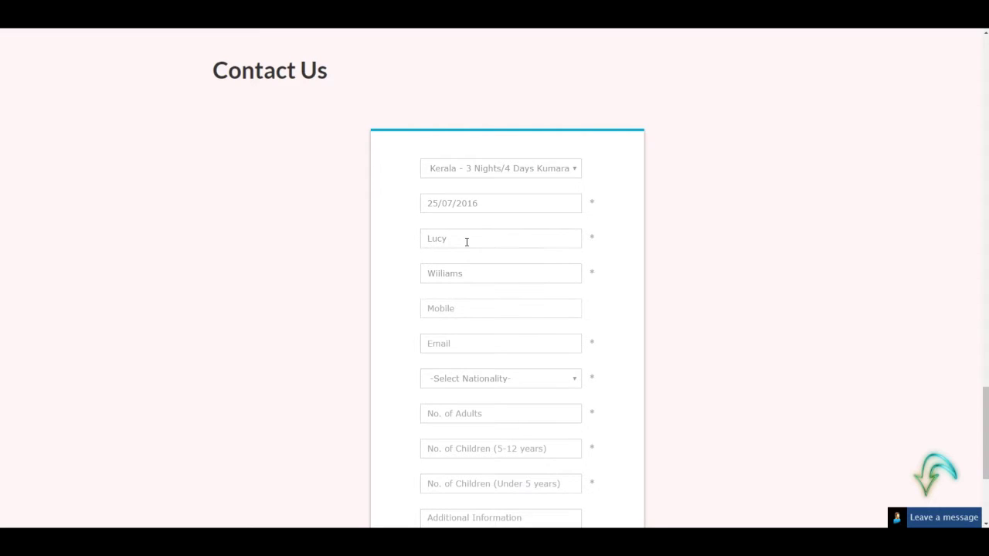
{"action": "key", "text": "Tab"}
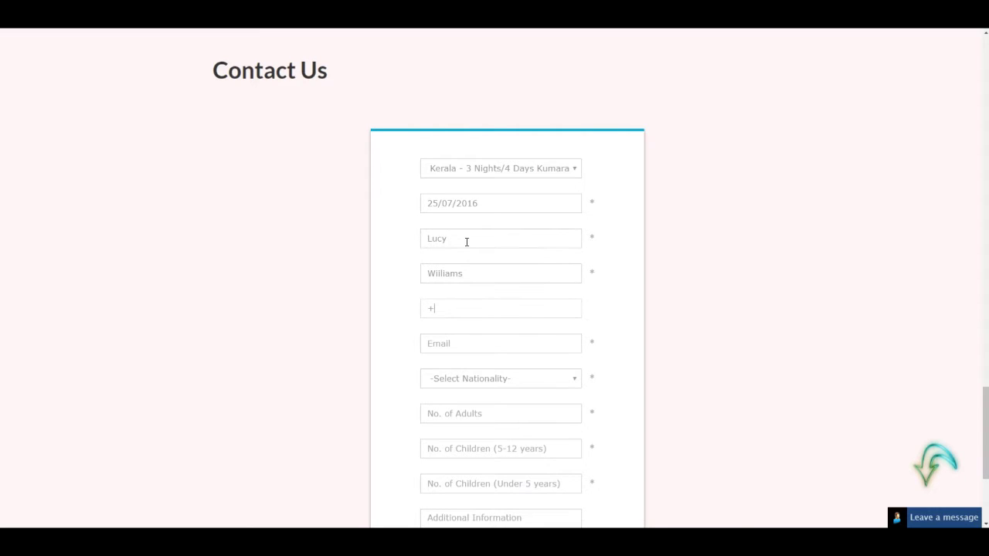
{"action": "key", "text": "Tab"}
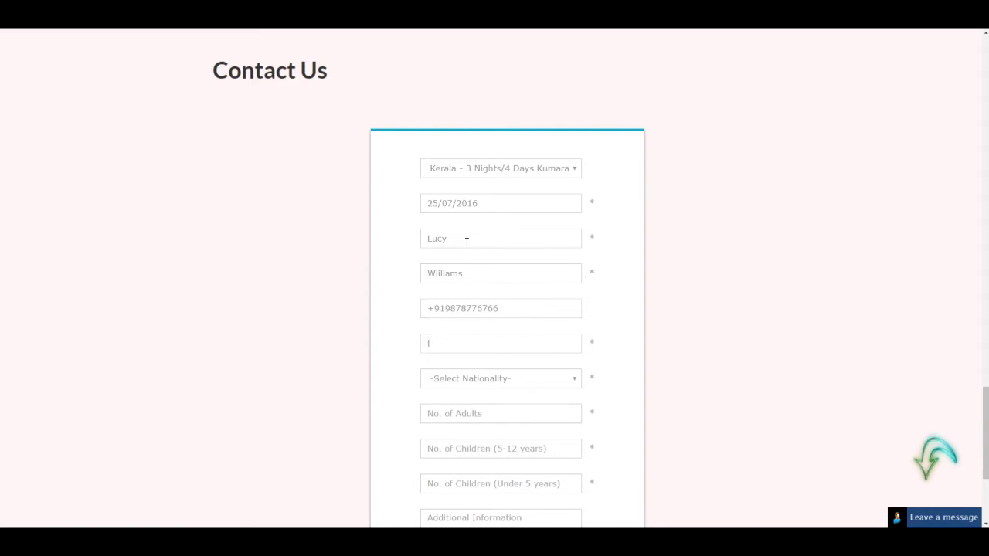
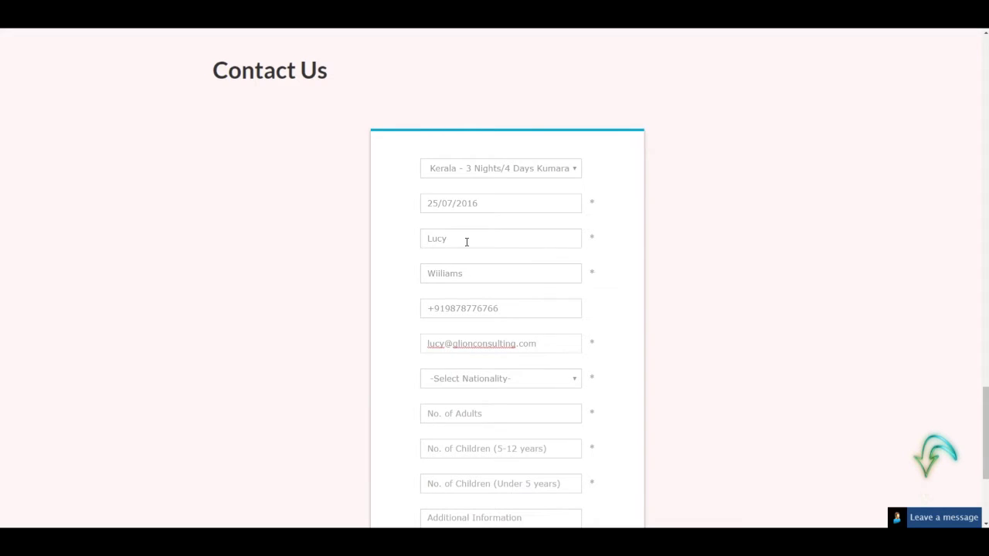
{"action": "left_click", "coordinate": [468, 380]}
Set nationality to India with 2 adults, 1 child aged 5–12 and 0 under 5
{"action": "type", "text": "india"}
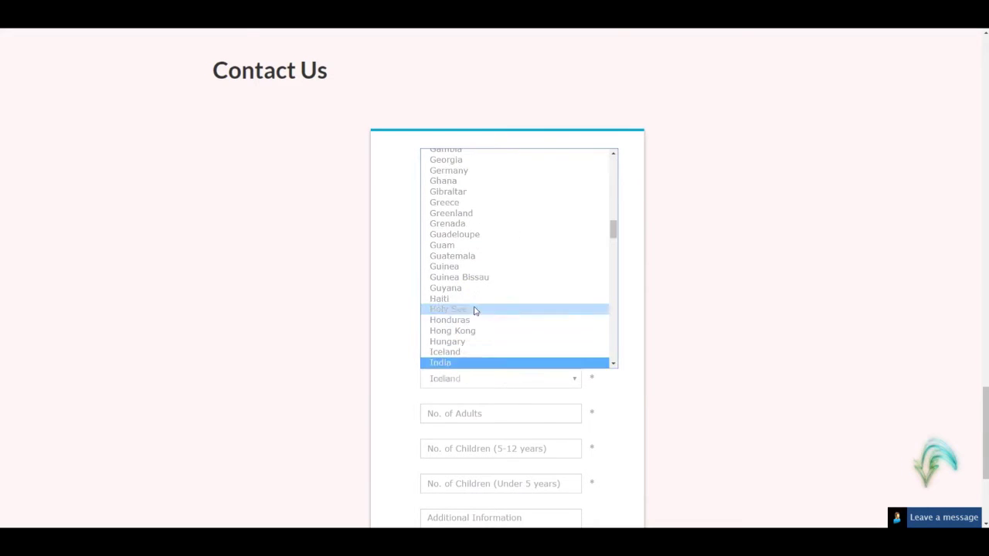
{"action": "left_click", "coordinate": [464, 363]}
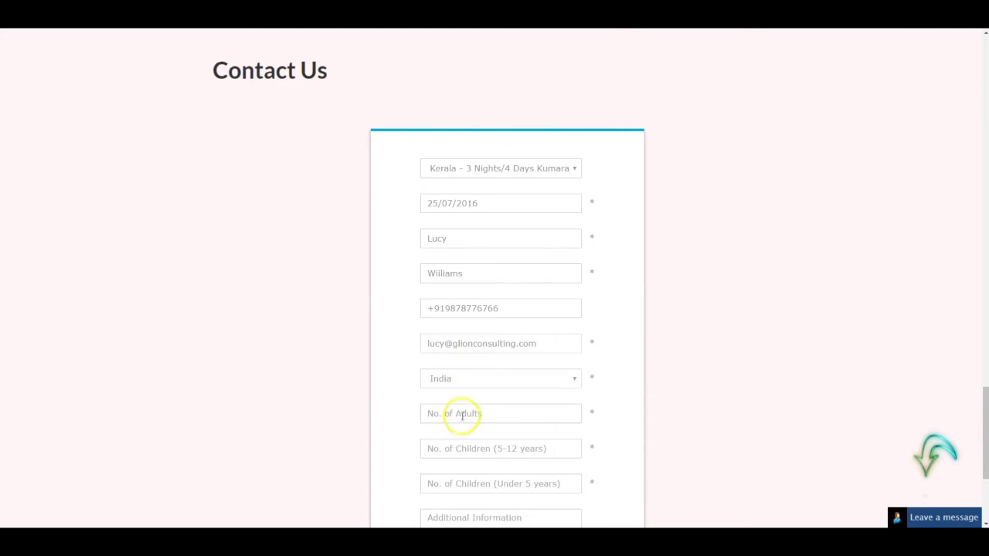
{"action": "left_click", "coordinate": [462, 414]}
{"action": "type", "text": "2"}
{"action": "left_click", "coordinate": [481, 448]}
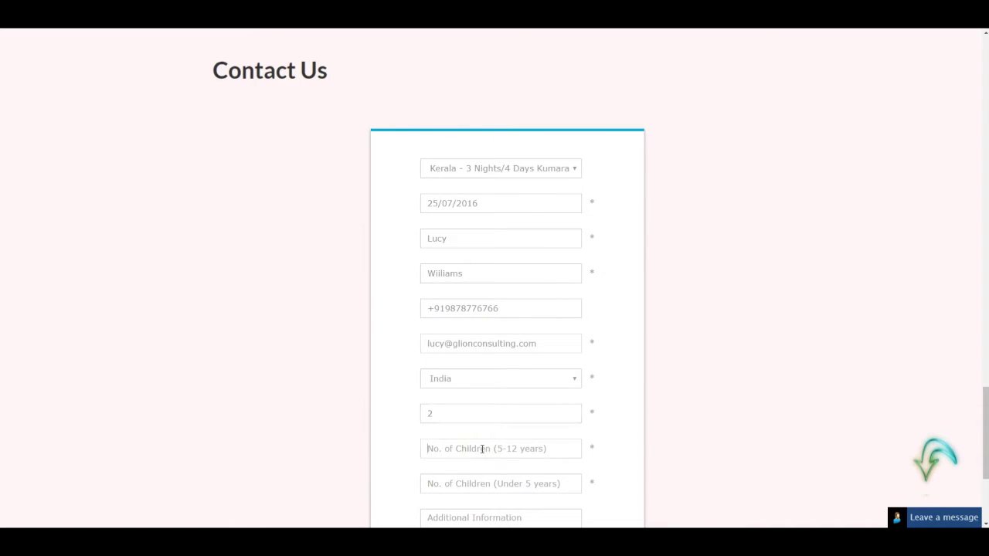
{"action": "type", "text": "1"}
{"action": "left_click", "coordinate": [468, 485]}
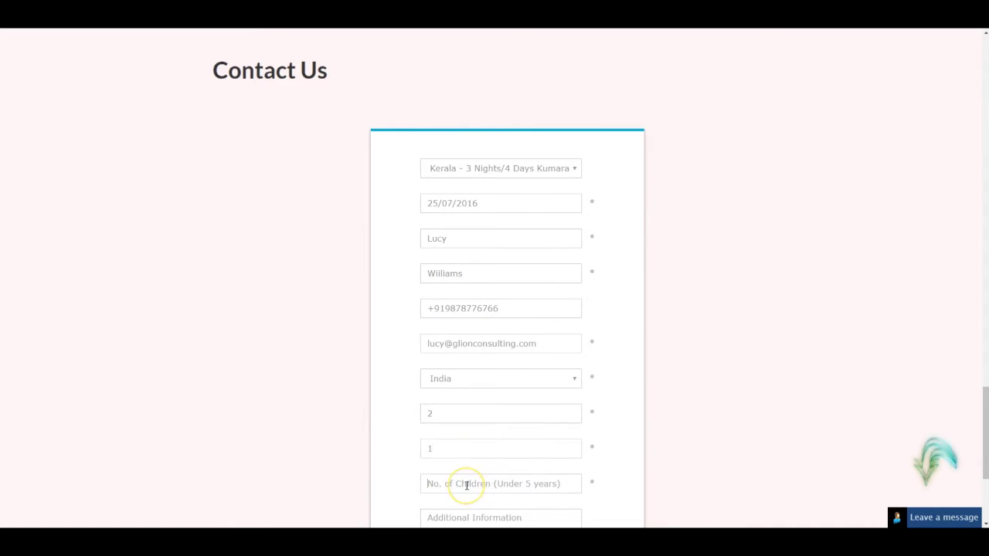
{"action": "type", "text": "0"}
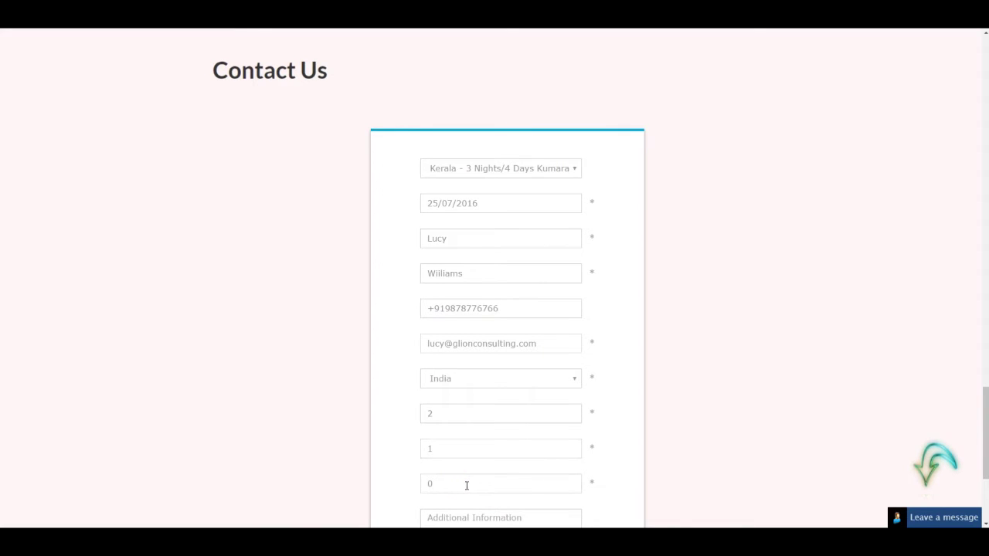
Add the note 'Need someone to call me' and submit the enquiry
{"action": "left_click", "coordinate": [981, 418]}
{"action": "left_click_drag", "start_coordinate": [981, 419], "coordinate": [981, 454]}
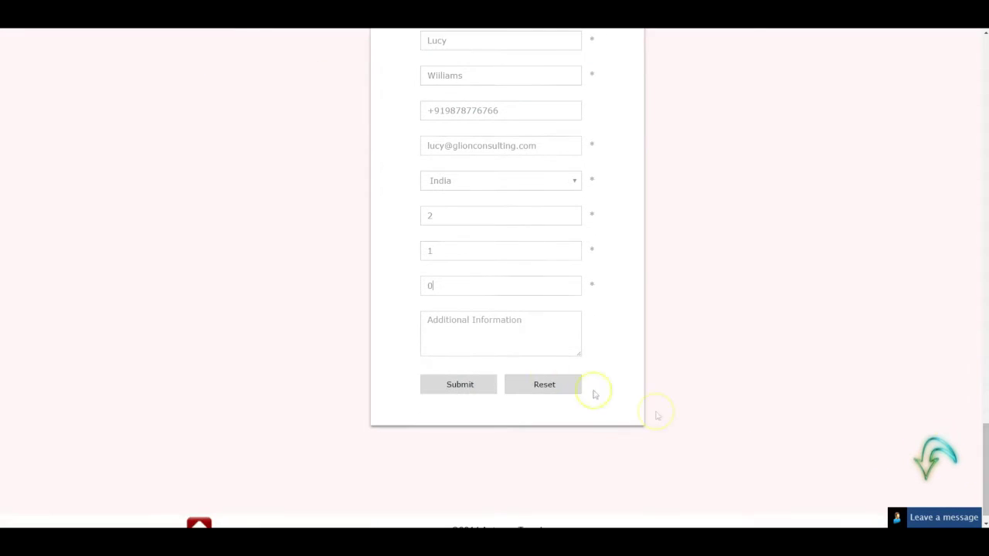
{"action": "left_click", "coordinate": [484, 338]}
{"action": "type", "text": "N"}
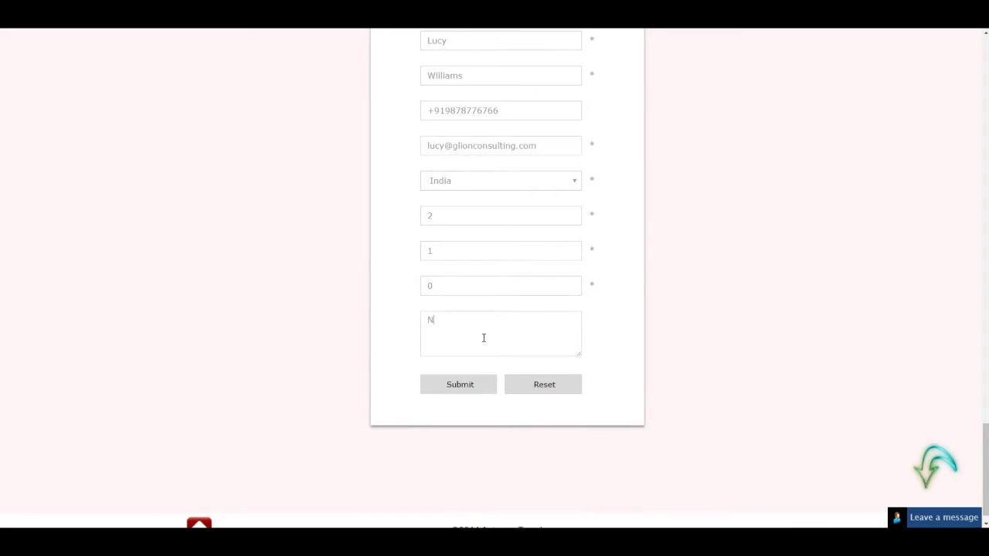
{"action": "type", "text": "eed someone "}
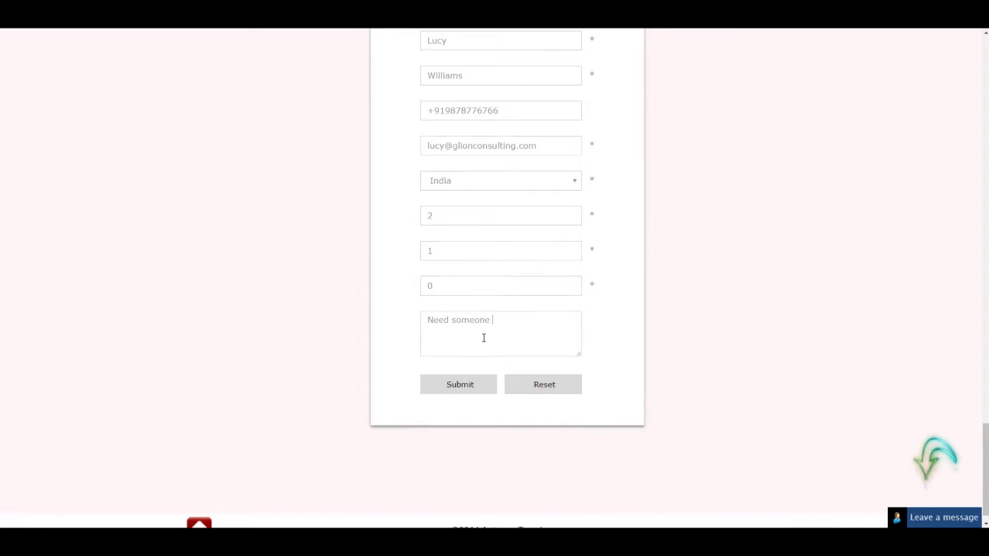
{"action": "type", "text": "to call me"}
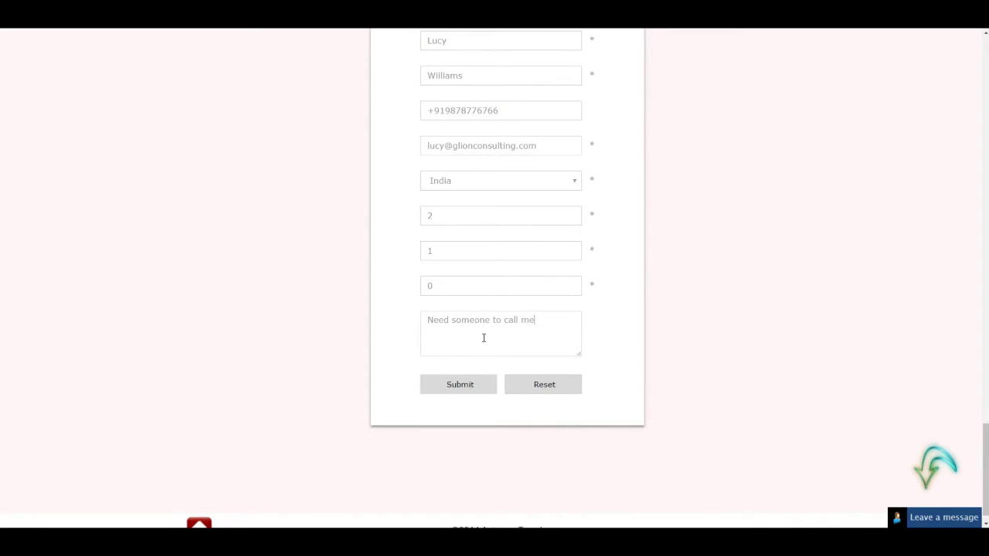
{"action": "left_click", "coordinate": [466, 386]}
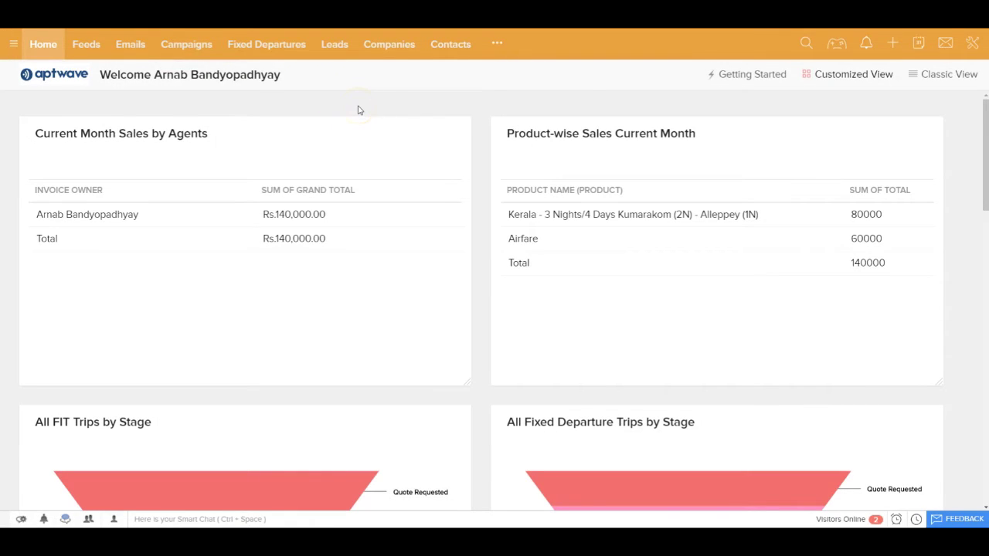
Open the new website lead and show its Not Started follow-up task due 12/07/2016
{"action": "left_click", "coordinate": [337, 46]}
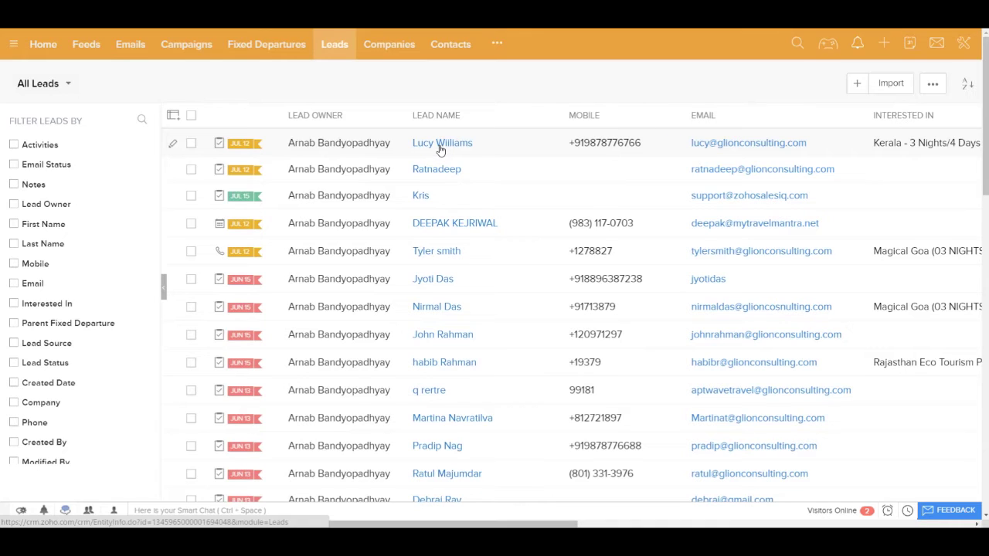
{"action": "left_click", "coordinate": [456, 223]}
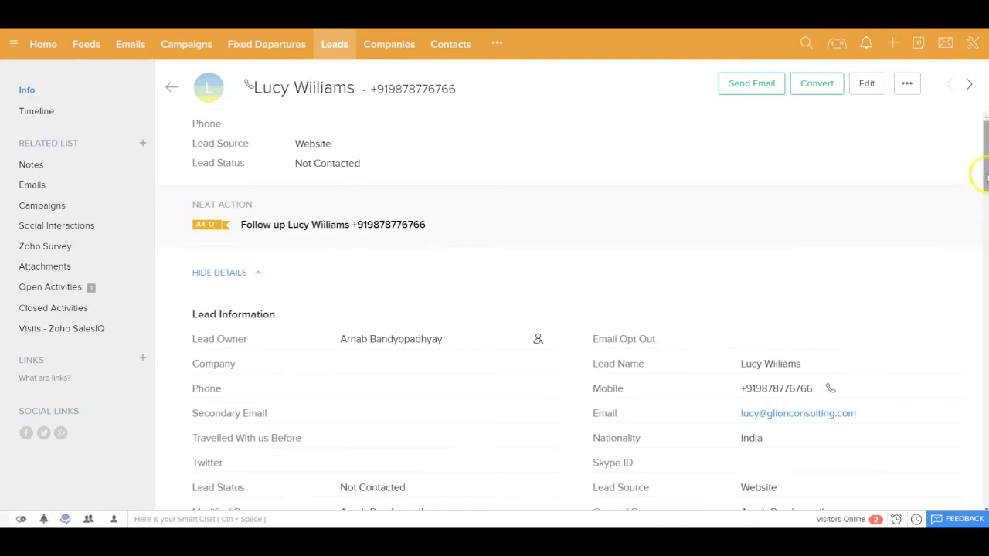
{"action": "left_click_drag", "start_coordinate": [985, 174], "coordinate": [984, 183]}
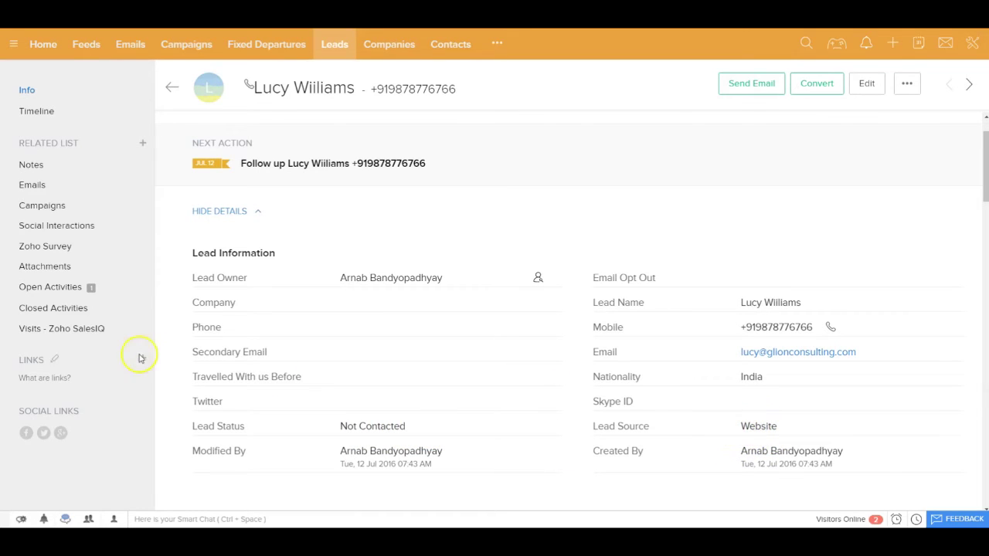
{"action": "left_click", "coordinate": [45, 289]}
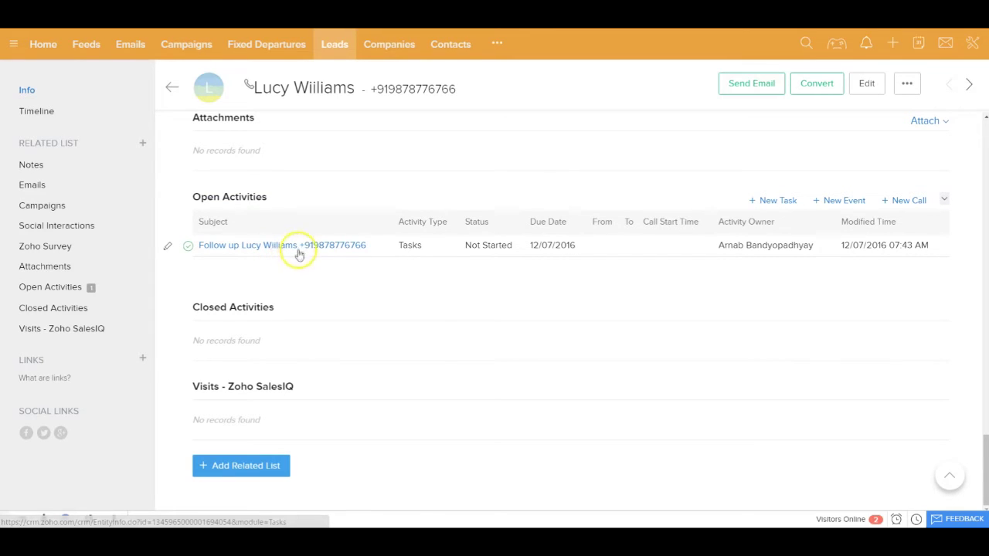
{"action": "left_click", "coordinate": [268, 251]}
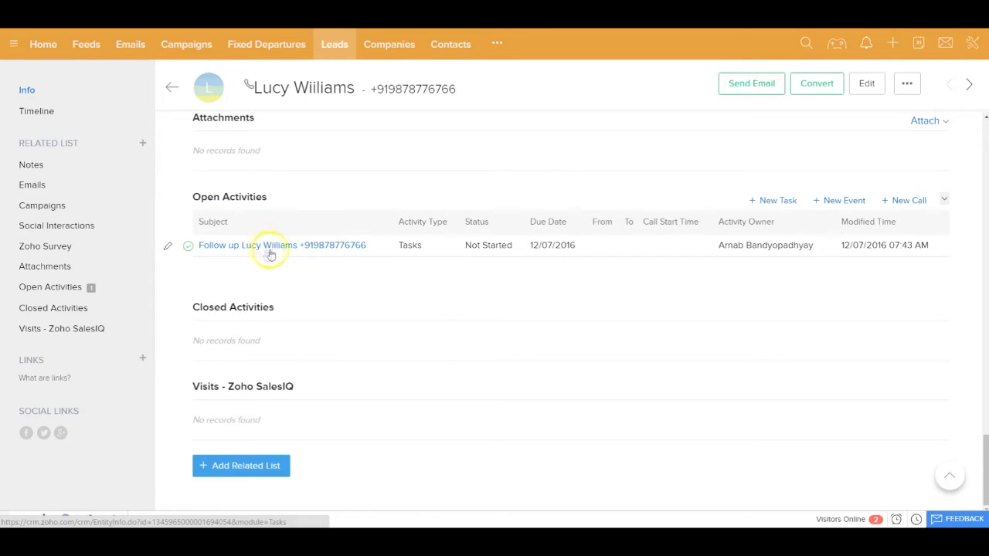
{"action": "left_click", "coordinate": [257, 254]}
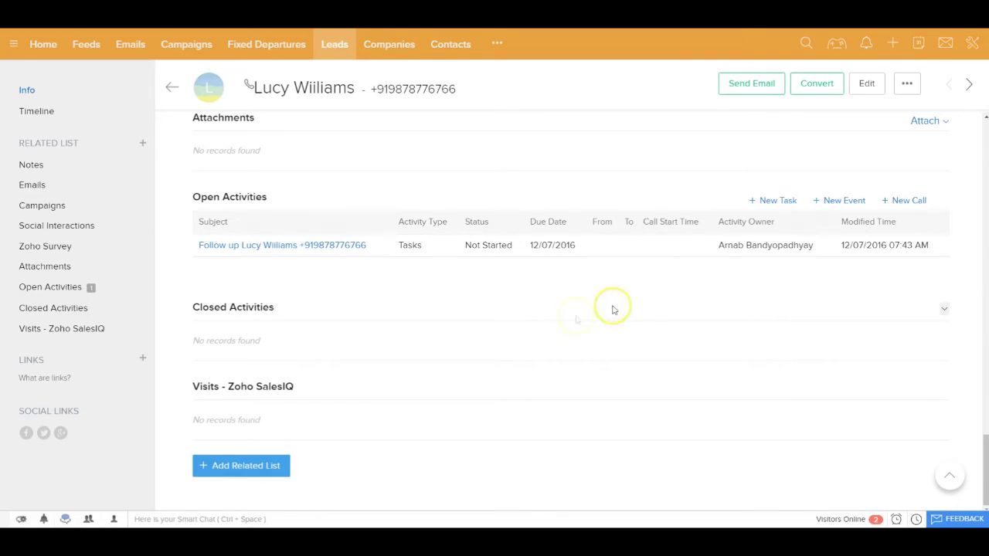
{"action": "left_click", "coordinate": [973, 45]}
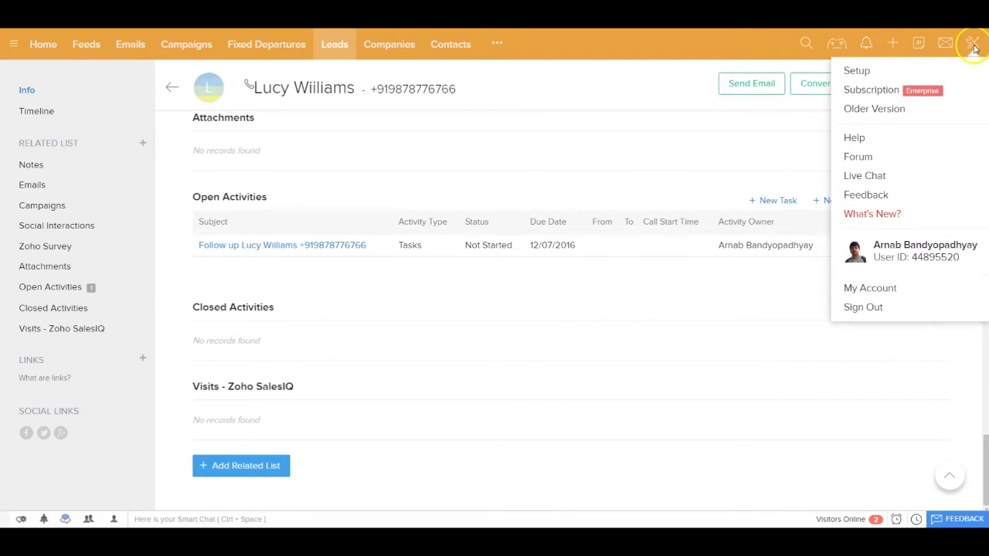
Open the Lead Distribution Rule under Setup's Assignment Rules, showing no entries yet
{"action": "left_click", "coordinate": [858, 76]}
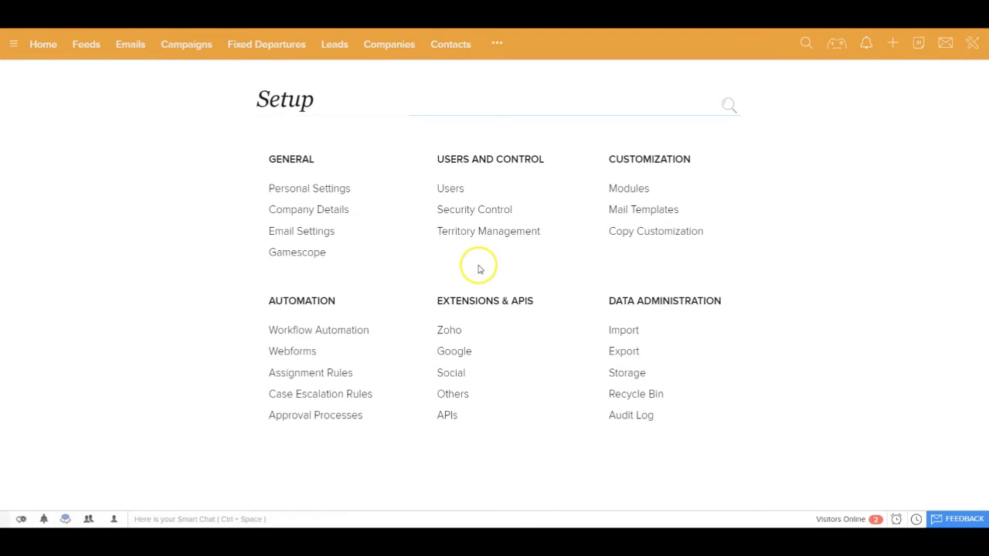
{"action": "left_click", "coordinate": [303, 354]}
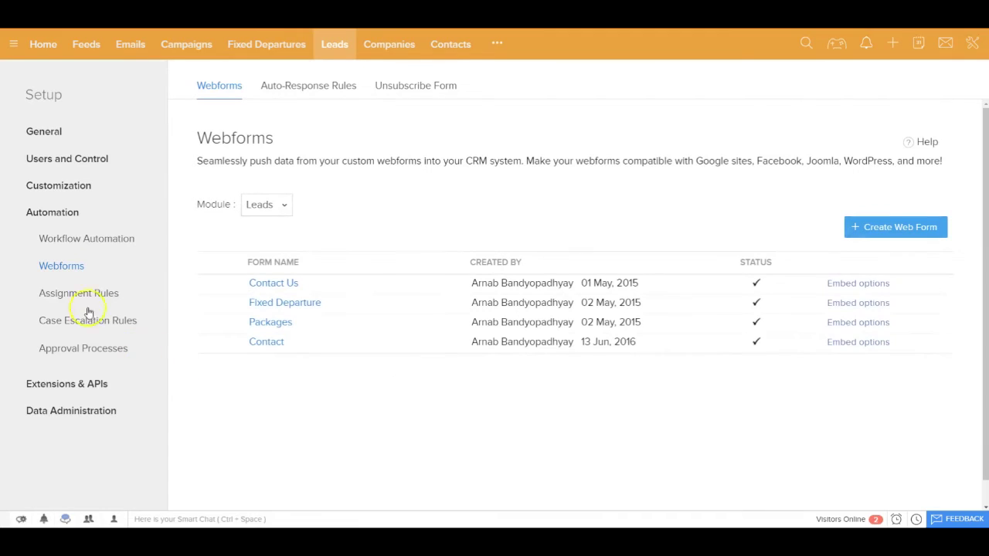
{"action": "left_click", "coordinate": [81, 294]}
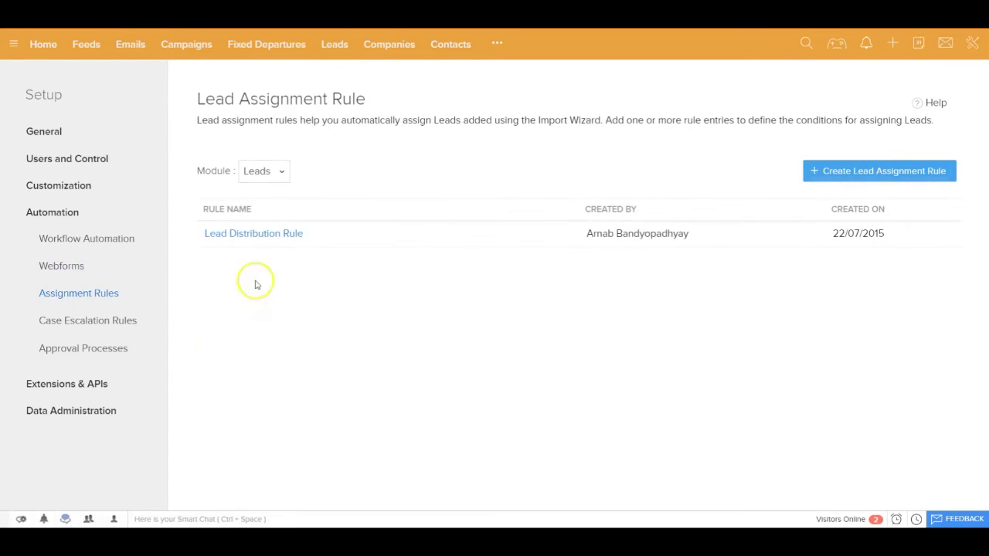
{"action": "left_click", "coordinate": [258, 235]}
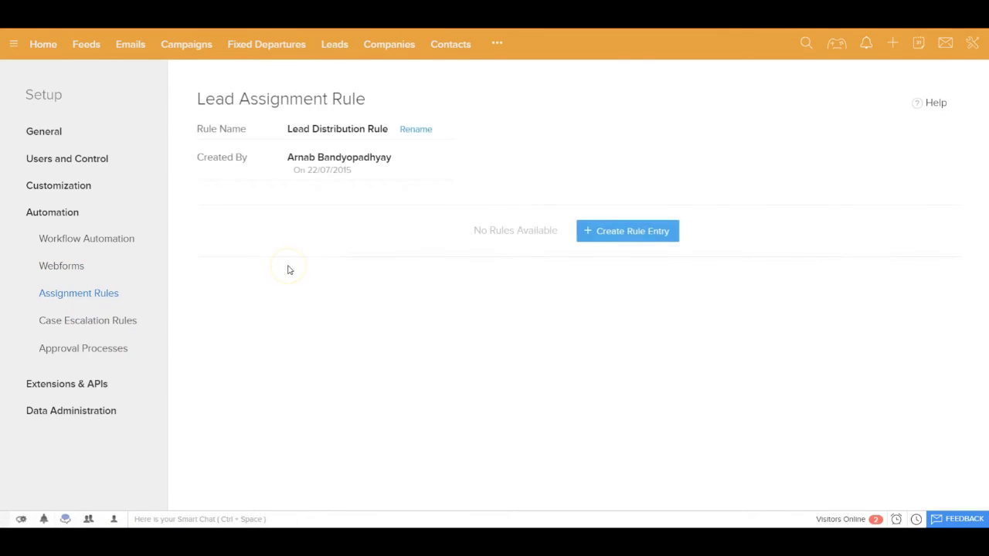
Create a new rule entry with the criterion City is Kolkata
{"action": "left_click", "coordinate": [629, 232]}
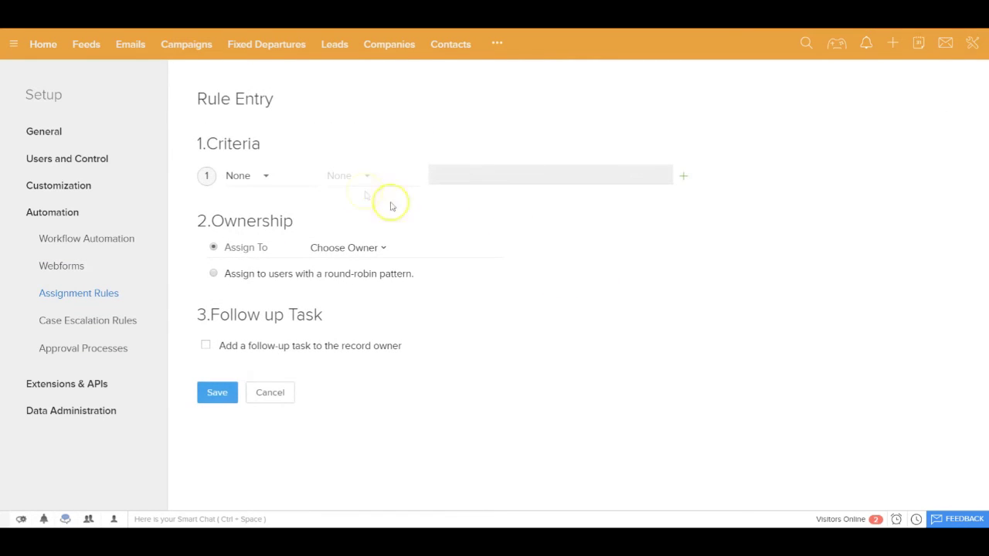
{"action": "left_click", "coordinate": [265, 180]}
{"action": "left_click", "coordinate": [270, 254]}
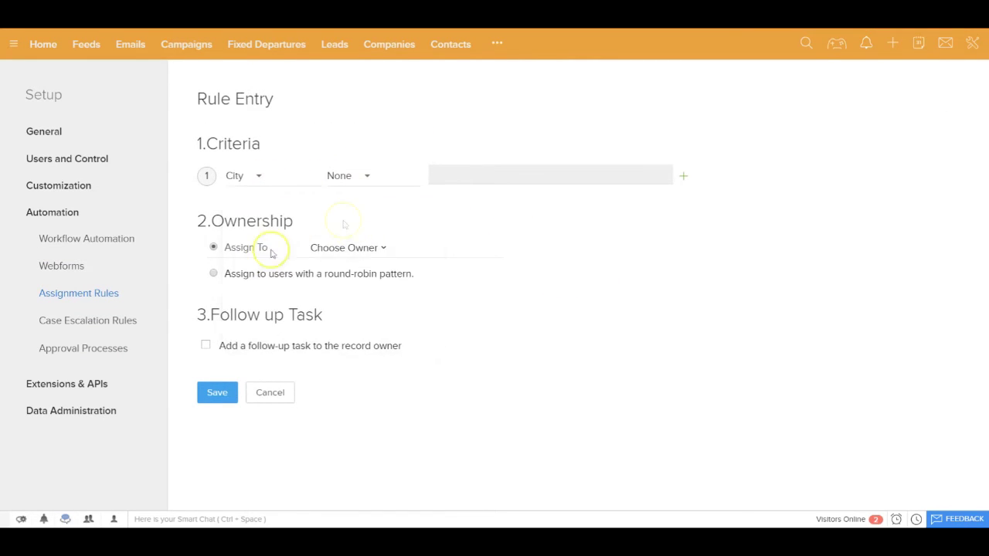
{"action": "left_click", "coordinate": [361, 178]}
{"action": "left_click", "coordinate": [357, 222]}
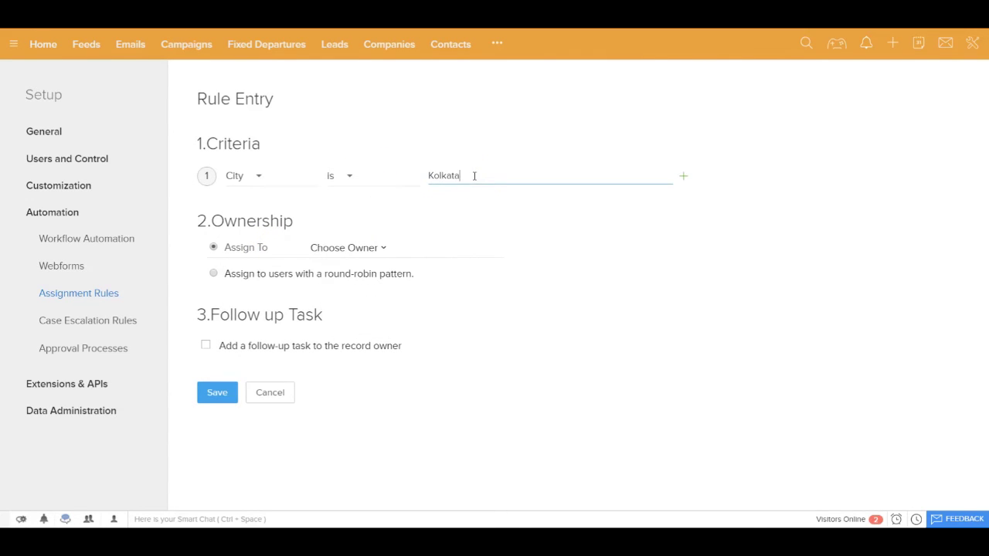
{"action": "left_click", "coordinate": [376, 254]}
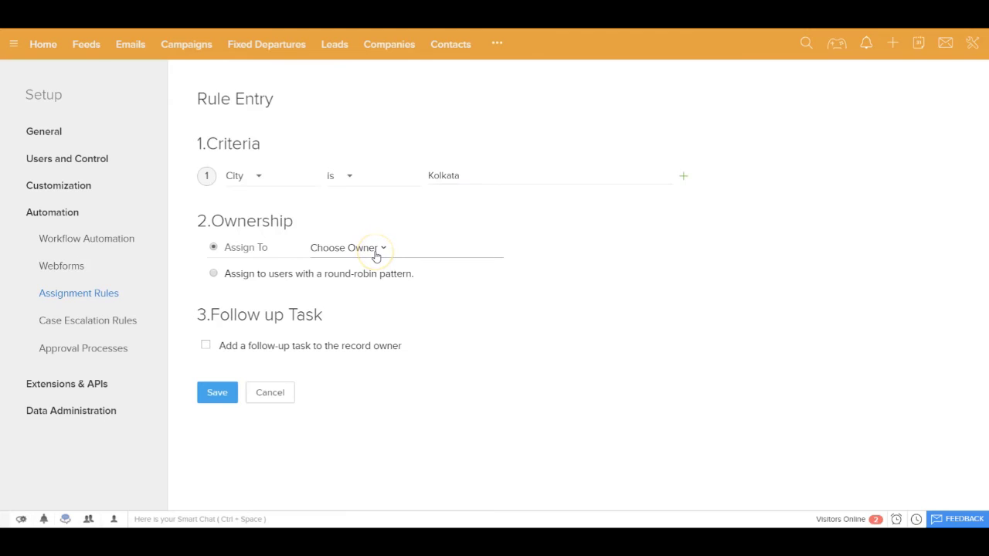
Browse the lead owner list without choosing, then select round-robin assignment
{"action": "left_click", "coordinate": [378, 251]}
{"action": "left_click", "coordinate": [384, 275]}
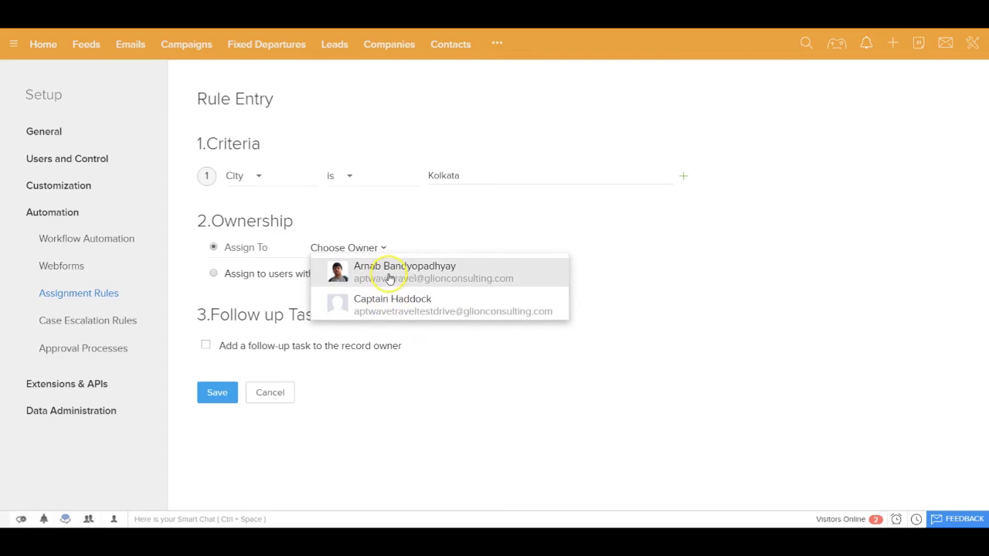
{"action": "left_click", "coordinate": [394, 281]}
{"action": "left_click", "coordinate": [675, 308]}
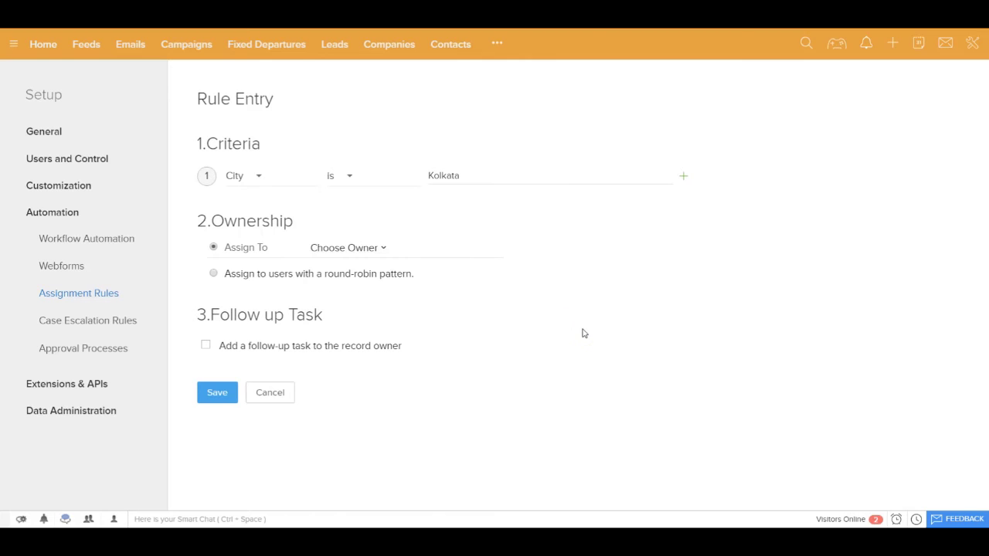
{"action": "left_click", "coordinate": [213, 274]}
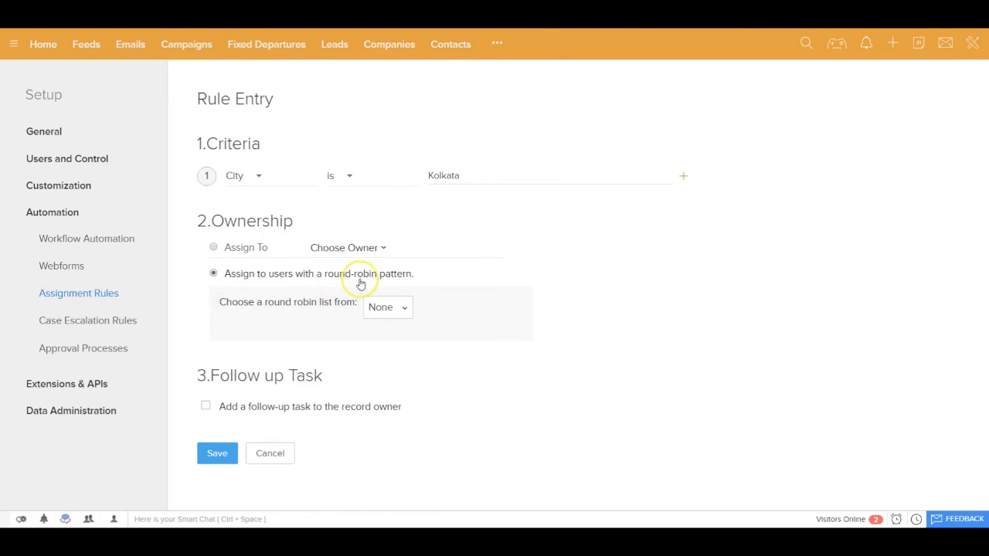
Check the round-robin list sources, then return to the Leads webforms list
{"action": "left_click", "coordinate": [400, 309]}
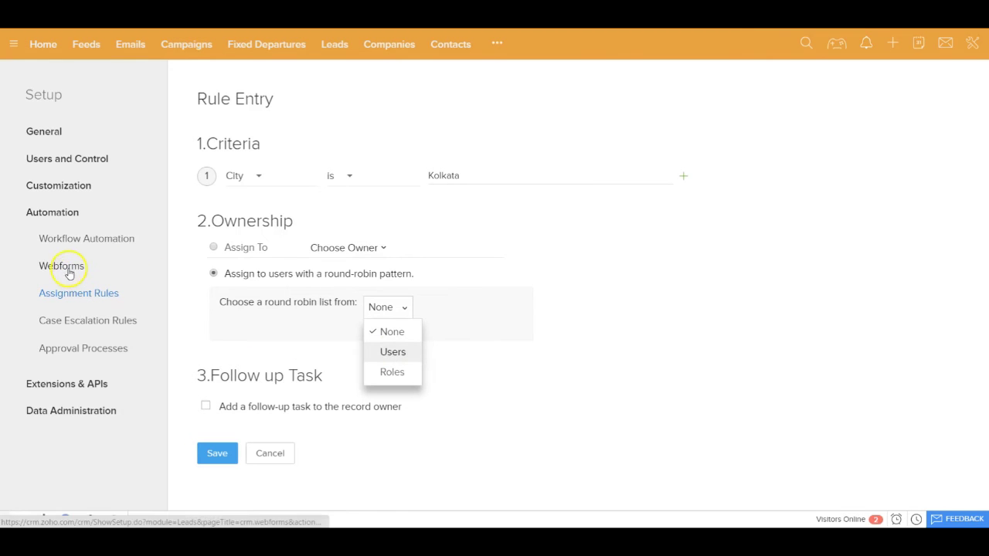
{"action": "left_click", "coordinate": [265, 300]}
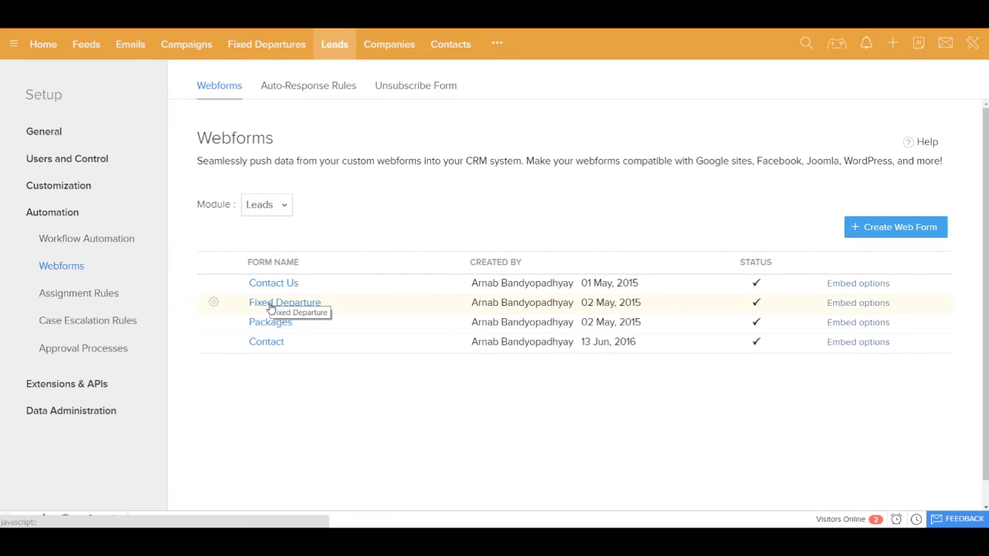
{"action": "left_click", "coordinate": [270, 284]}
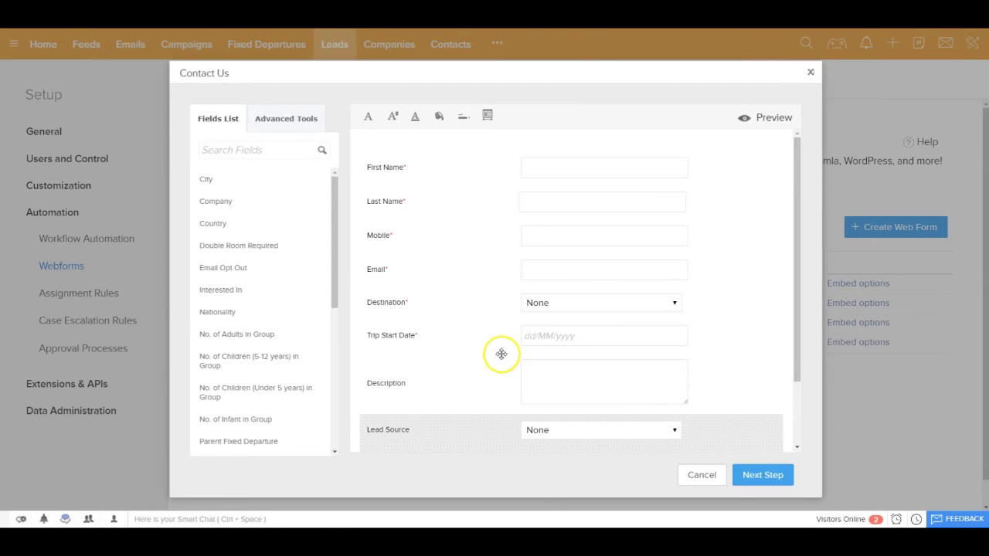
{"action": "left_click_drag", "start_coordinate": [214, 223], "coordinate": [221, 225]}
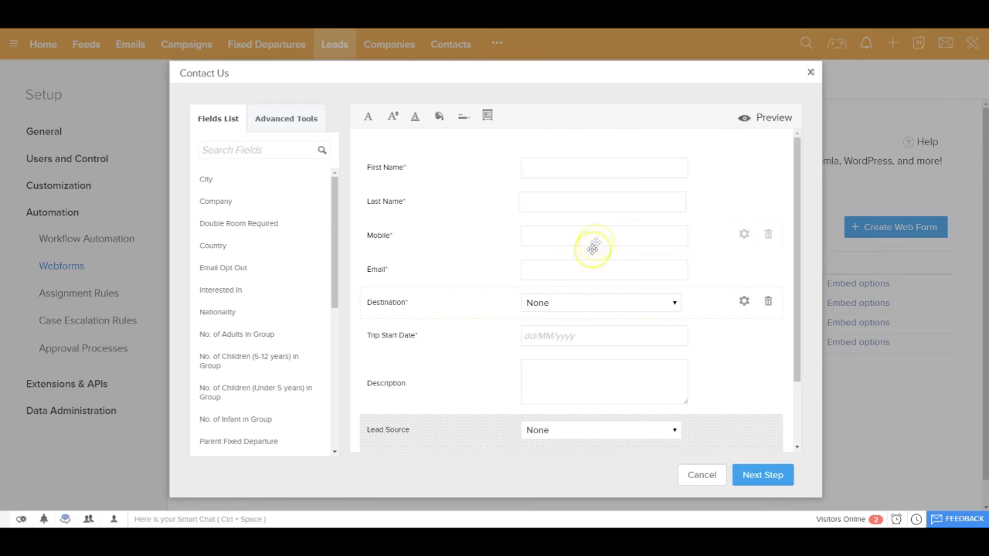
Show the Contact Us embed code formats: Source, Embed and iFrame
{"action": "left_click", "coordinate": [812, 74]}
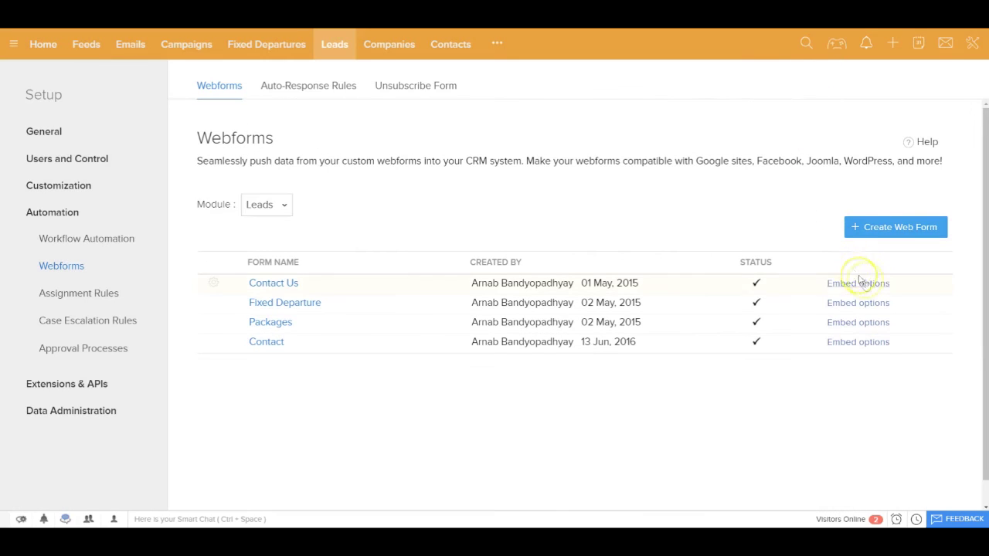
{"action": "left_click", "coordinate": [856, 283]}
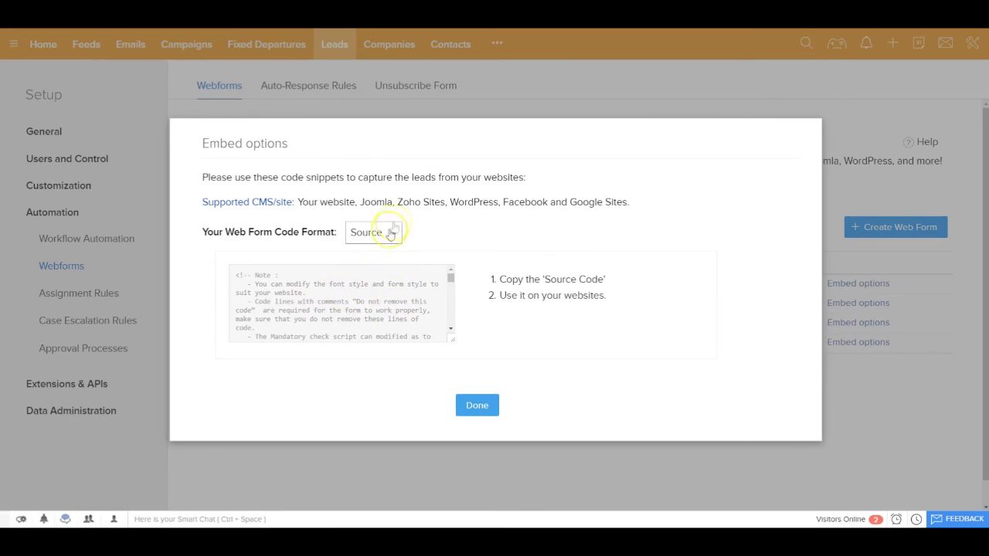
{"action": "left_click", "coordinate": [390, 231]}
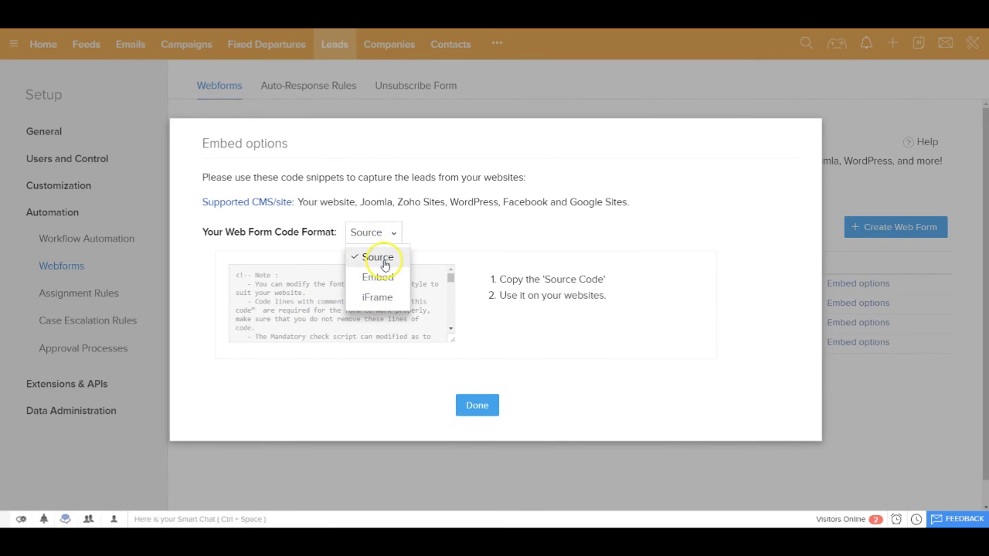